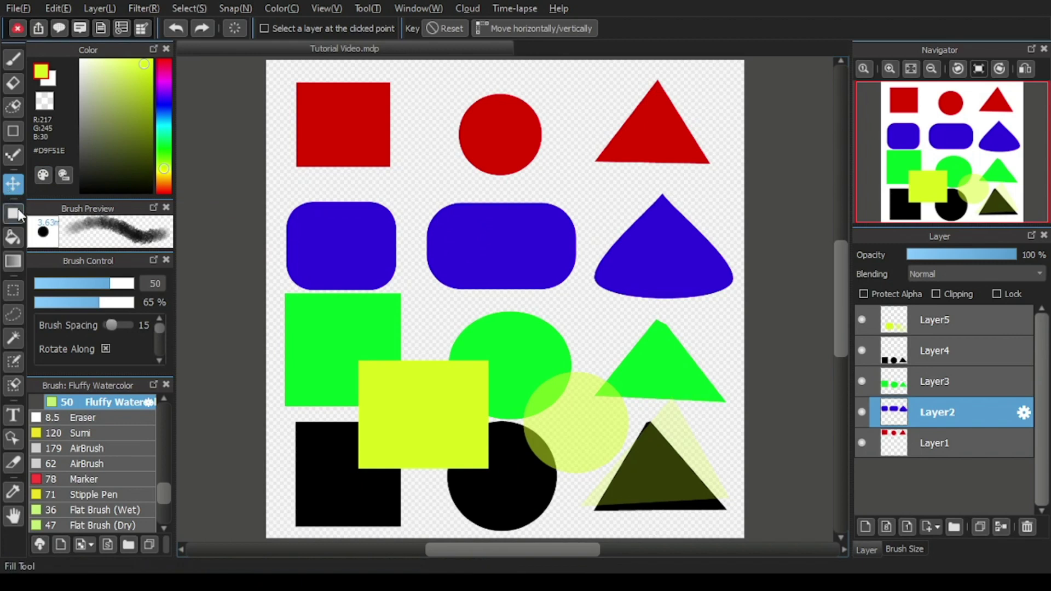
Switch to the Shape tool so the Rectangle drawing options show.
left_click(12, 215)
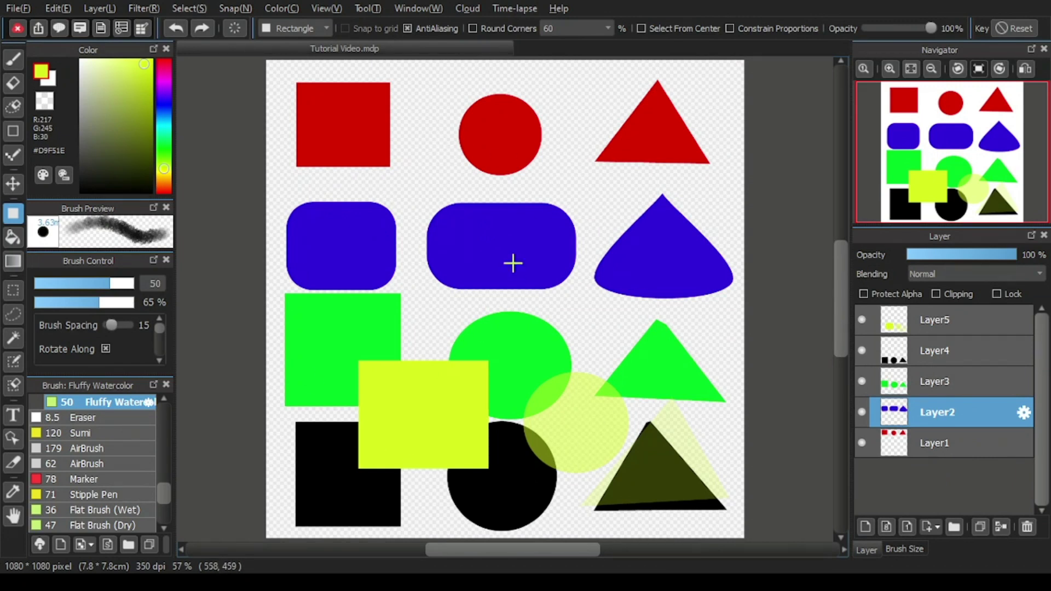
Switch from the Rectangle shape tool back to the Move tool.
left_click(17, 189)
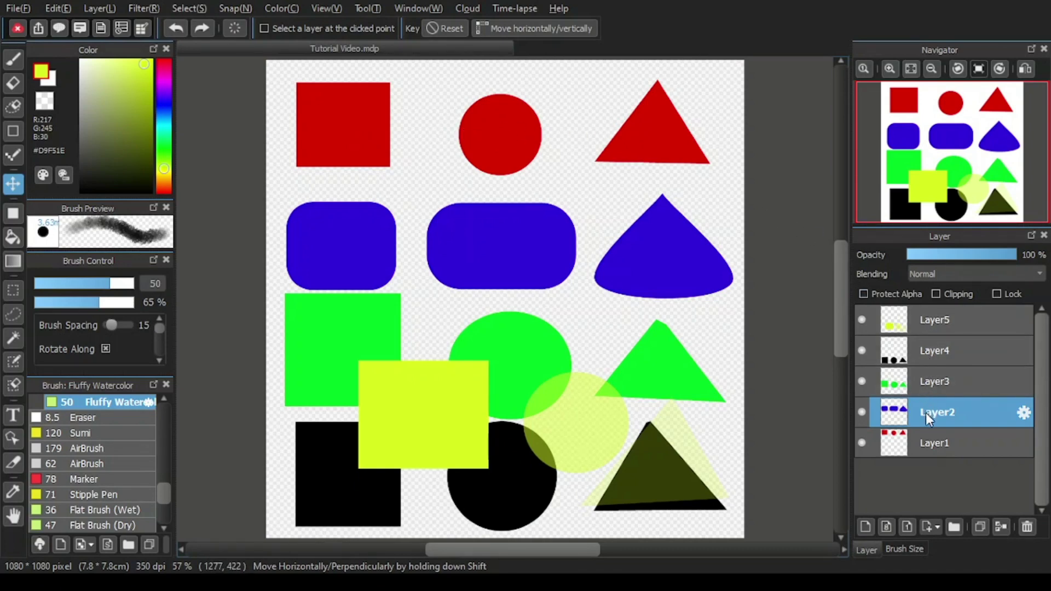
Select Layer1 and drag its red square, circle and triangle off the canvas.
left_click(964, 448)
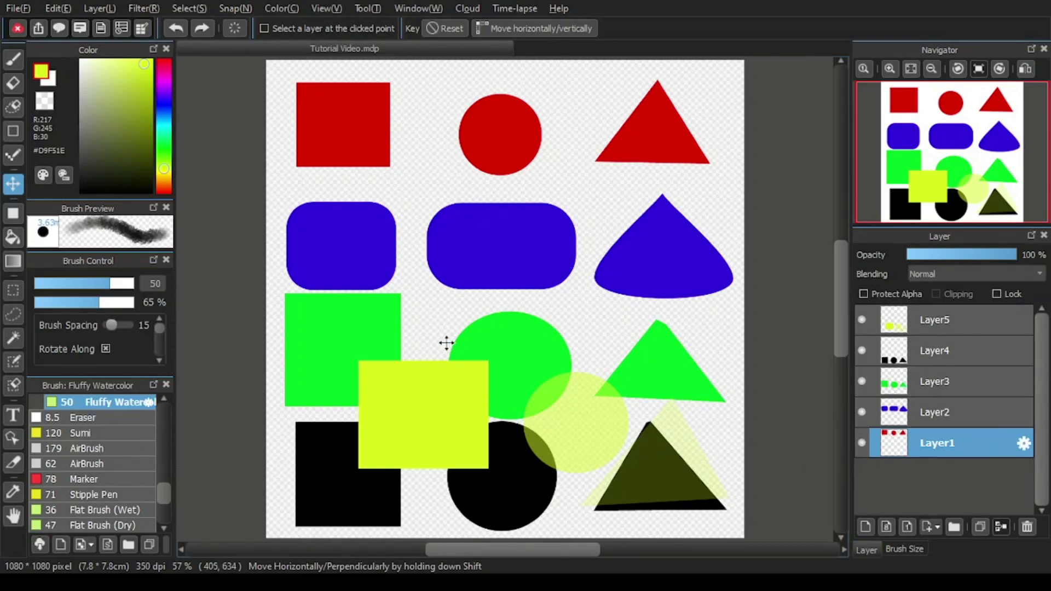
left_click(445, 306)
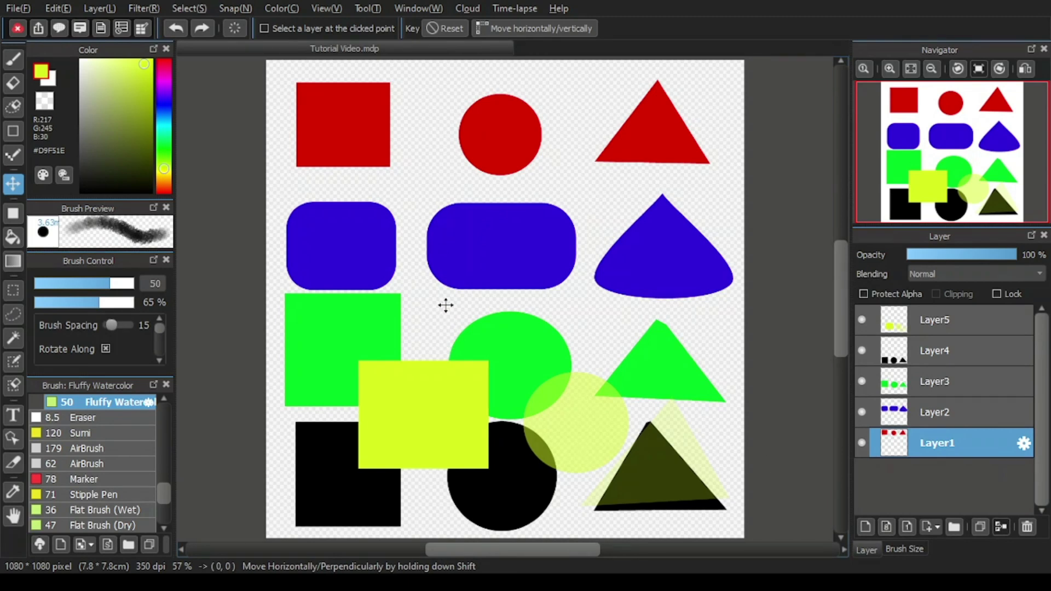
left_click_drag(446, 306, 437, 376)
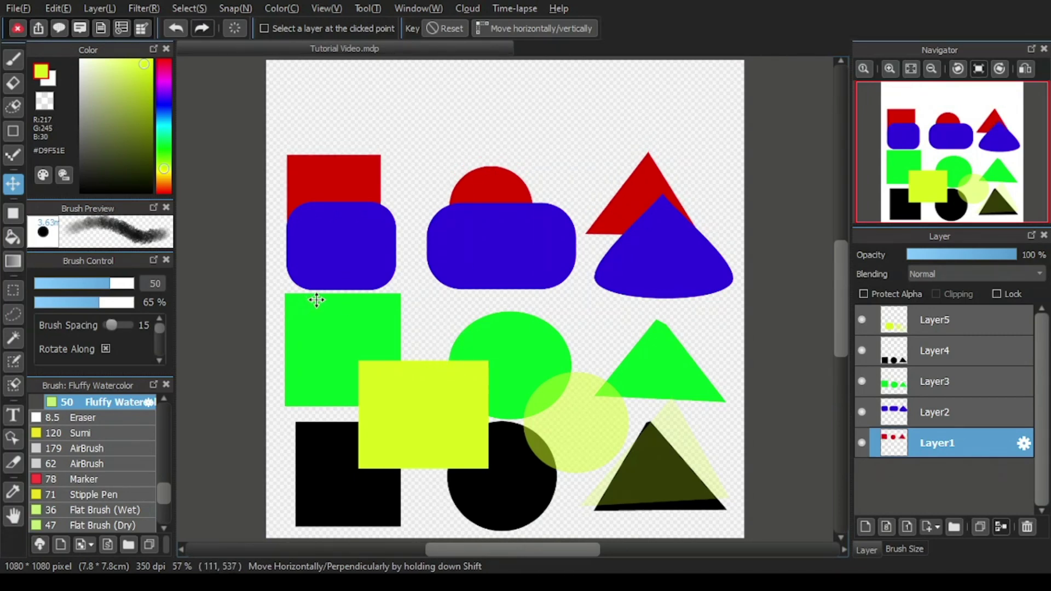
left_click_drag(402, 321, 362, 371)
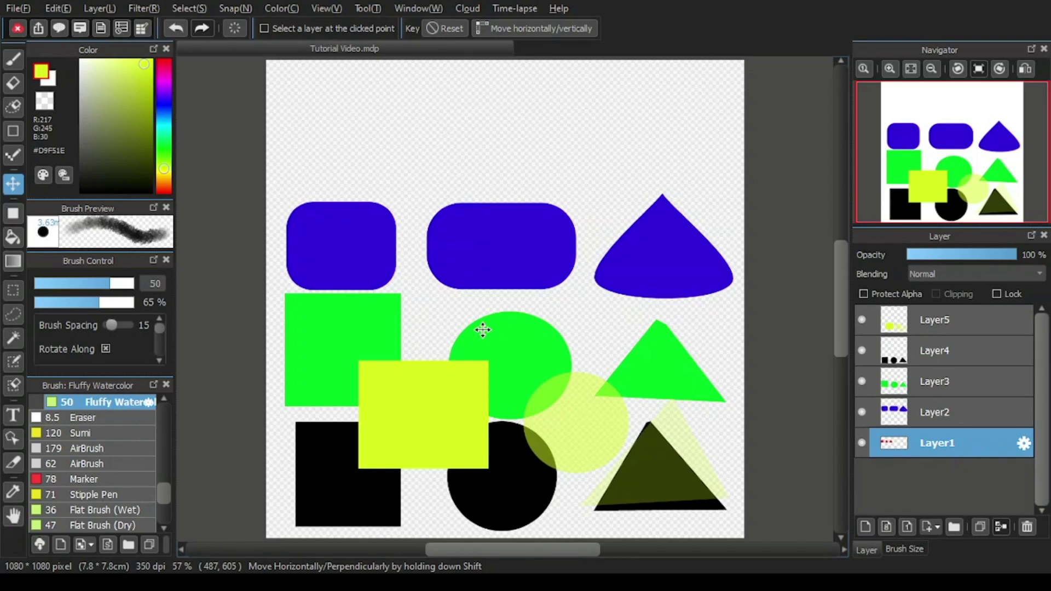
Drag the red shapes back onto the canvas and into the top row above the blue shapes.
left_click_drag(483, 329, 501, 354)
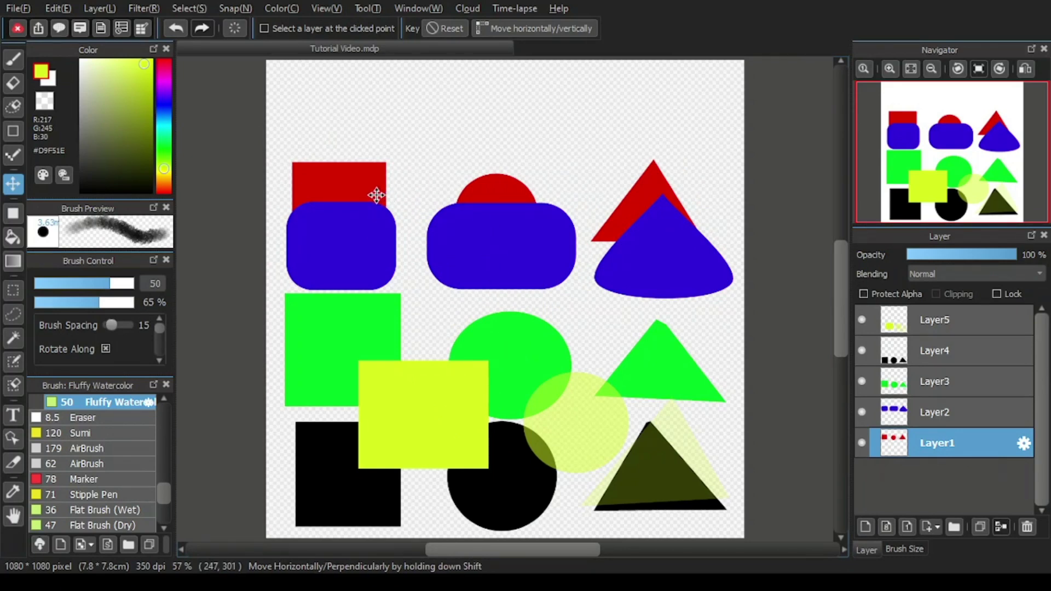
left_click_drag(520, 247, 498, 363)
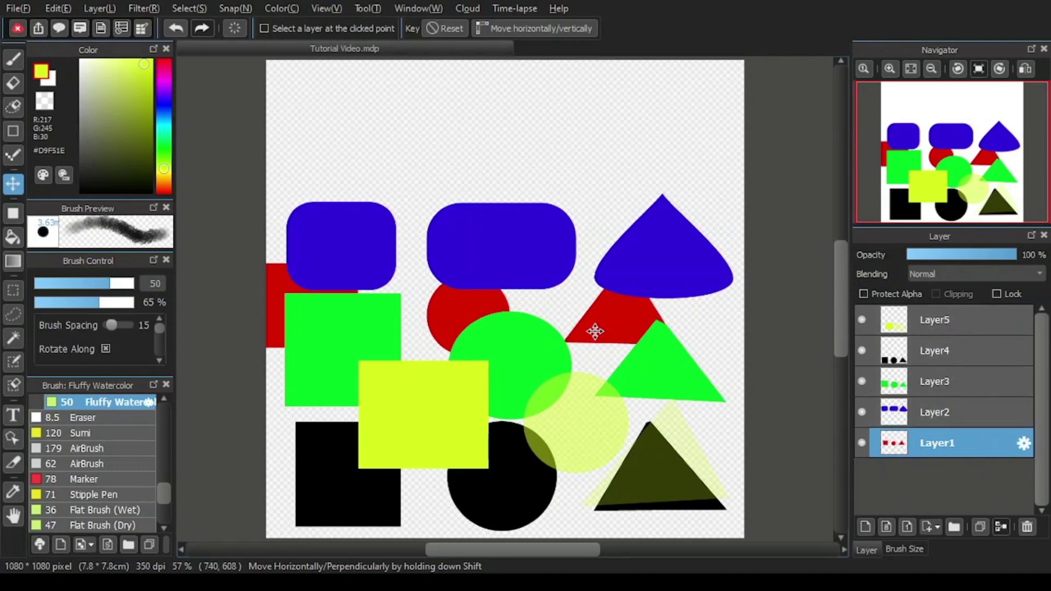
left_click_drag(595, 332, 630, 158)
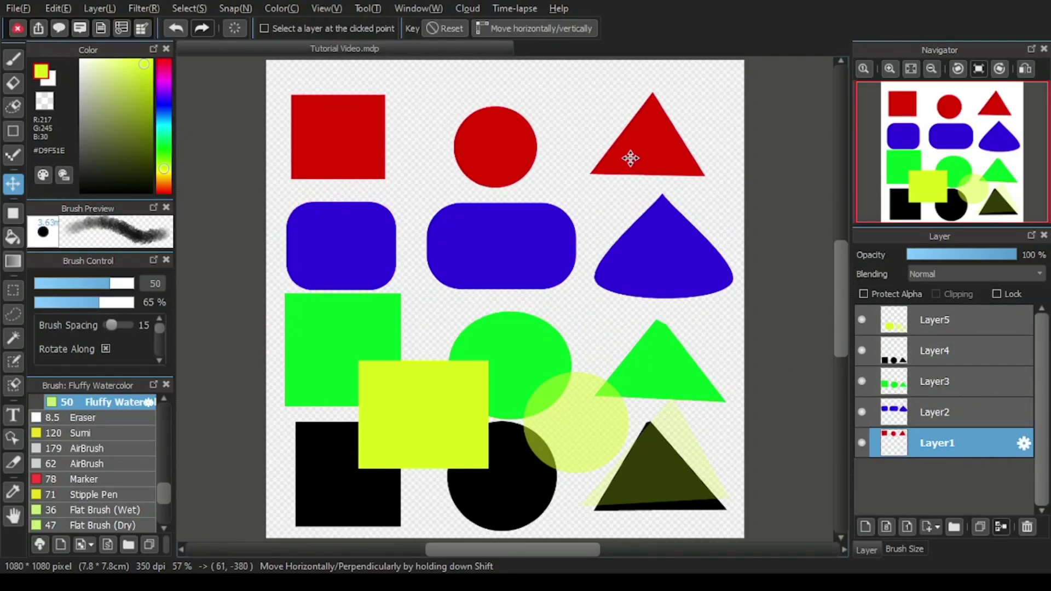
Select Layer3 and move its green shapes around, settling them back in the third row.
left_click(957, 382)
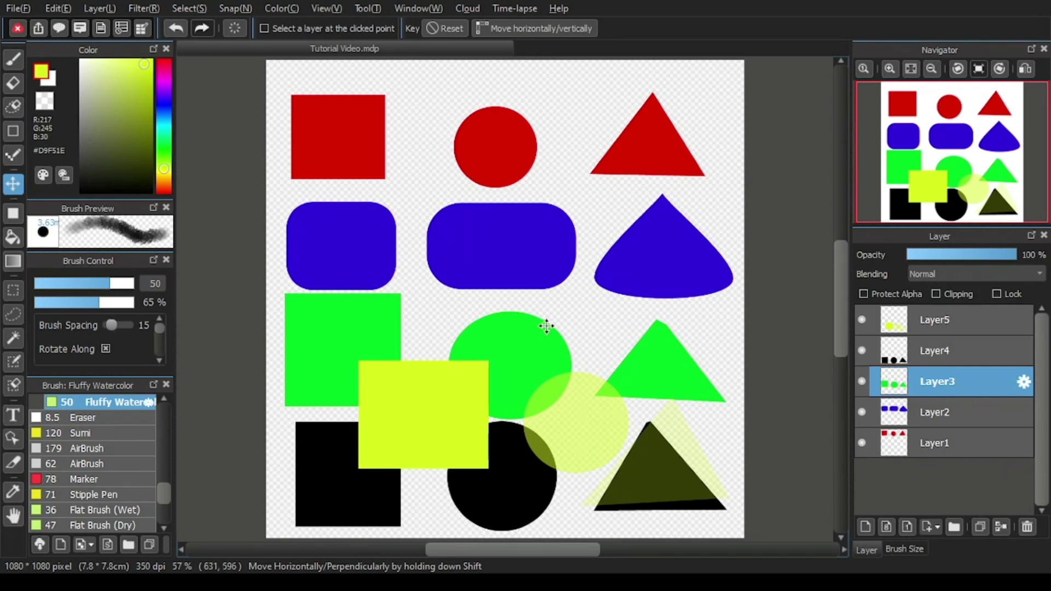
left_click(538, 355)
left_click_drag(539, 354, 541, 207)
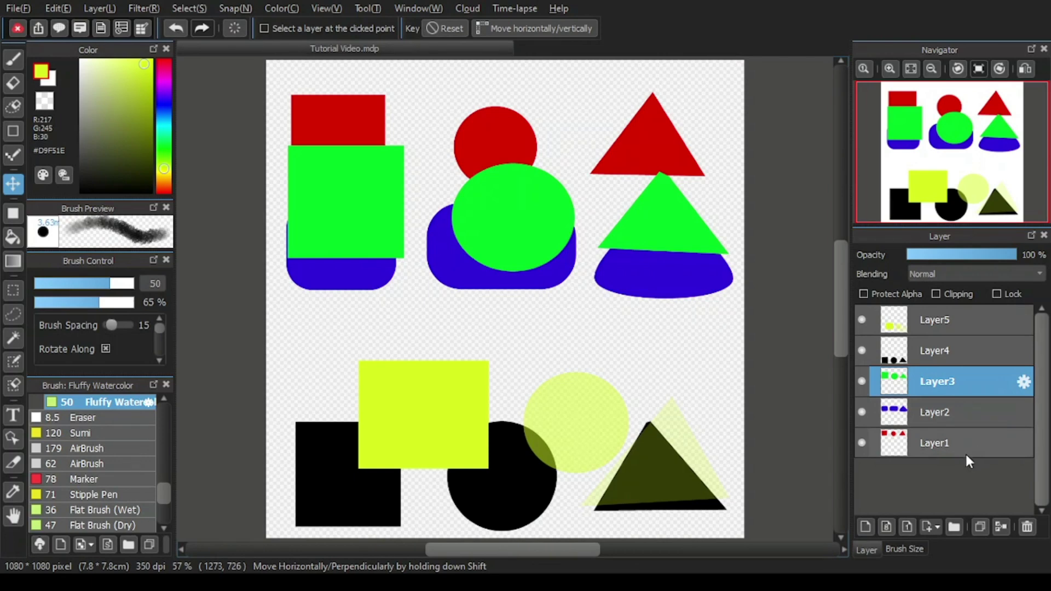
left_click_drag(570, 336, 574, 535)
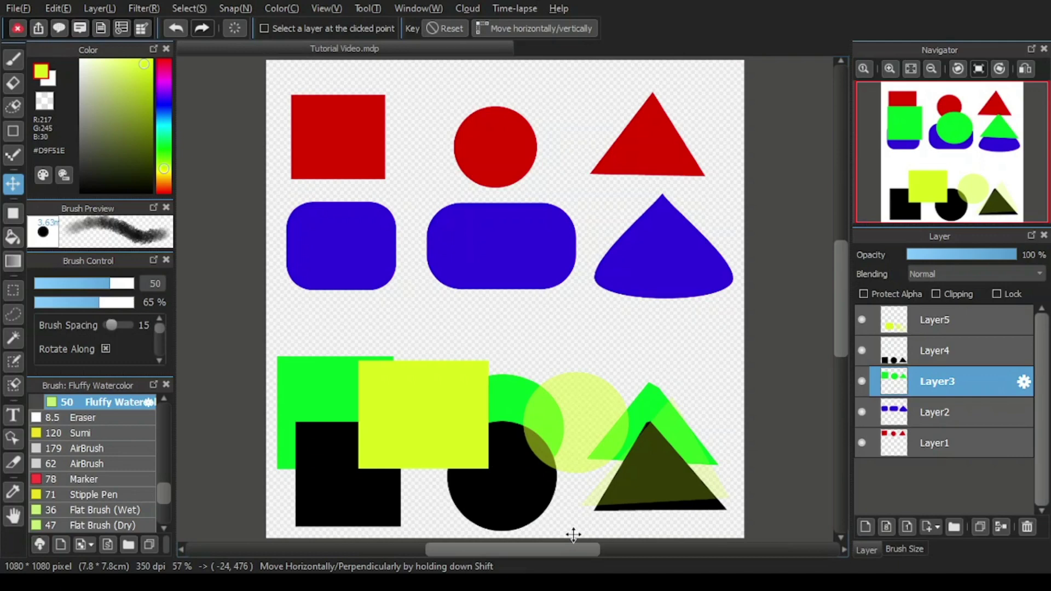
left_click_drag(573, 535, 617, 552)
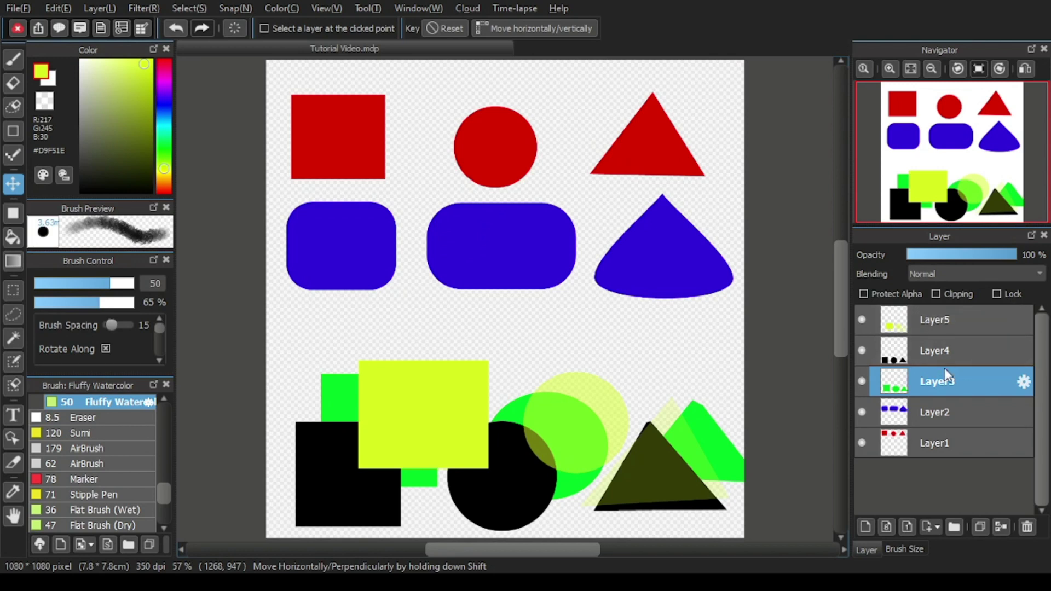
left_click_drag(667, 474, 630, 404)
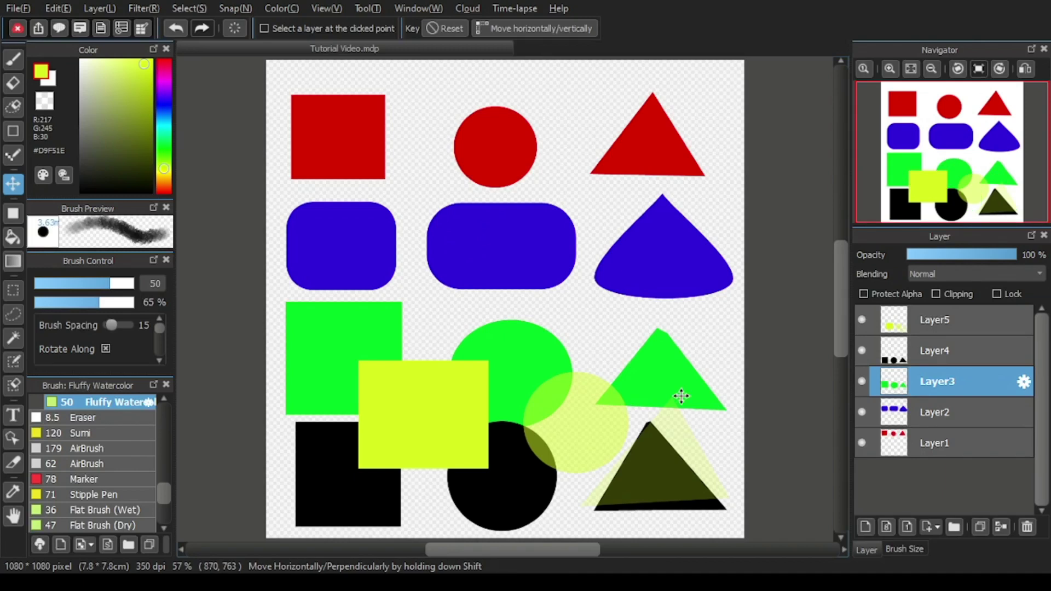
Select Layer5 and drag its yellow-green shapes up over the blue and green rows.
left_click(953, 321)
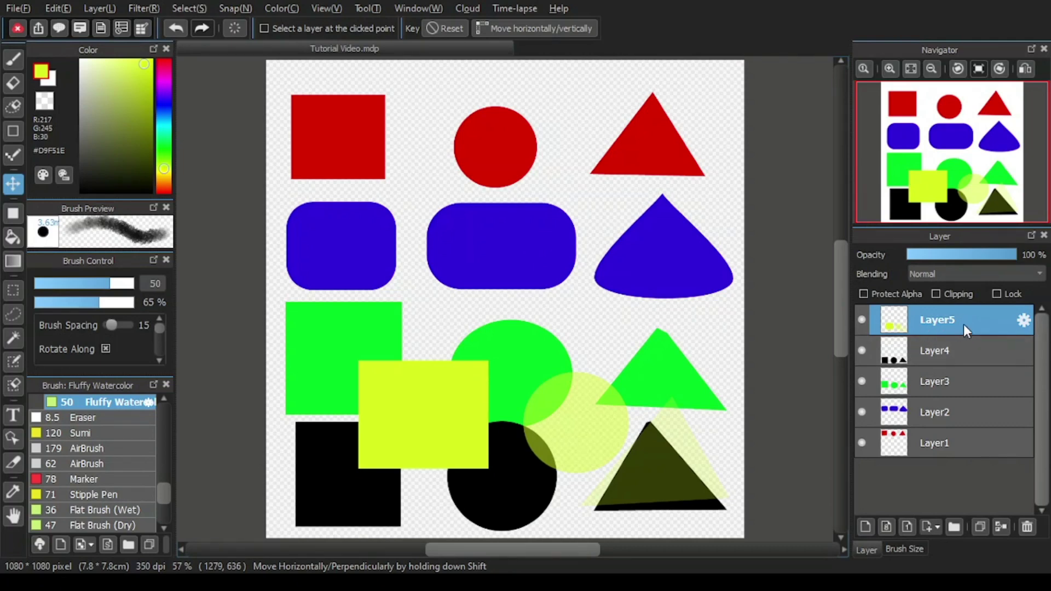
left_click_drag(501, 367, 468, 274)
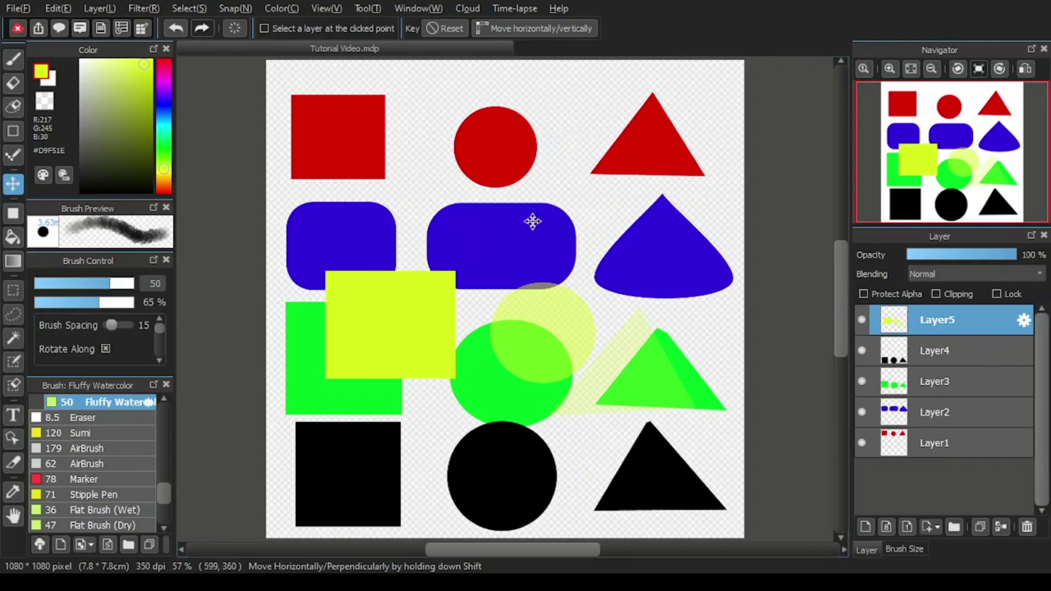
Select Layer1, raise it to the top of the layer stack, and drag the red shapes down.
left_click(949, 443)
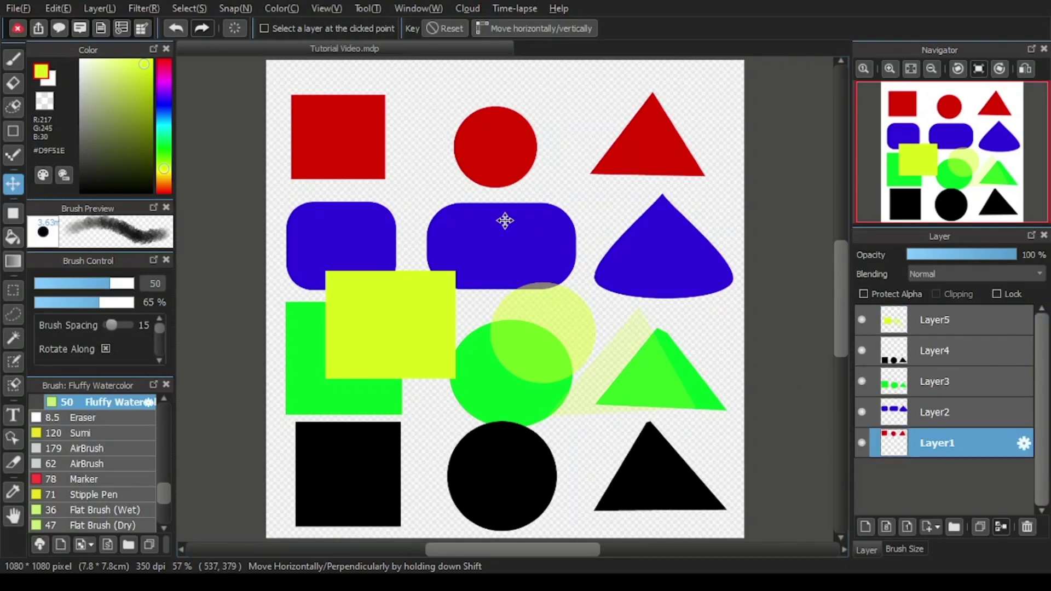
left_click_drag(504, 216, 514, 274)
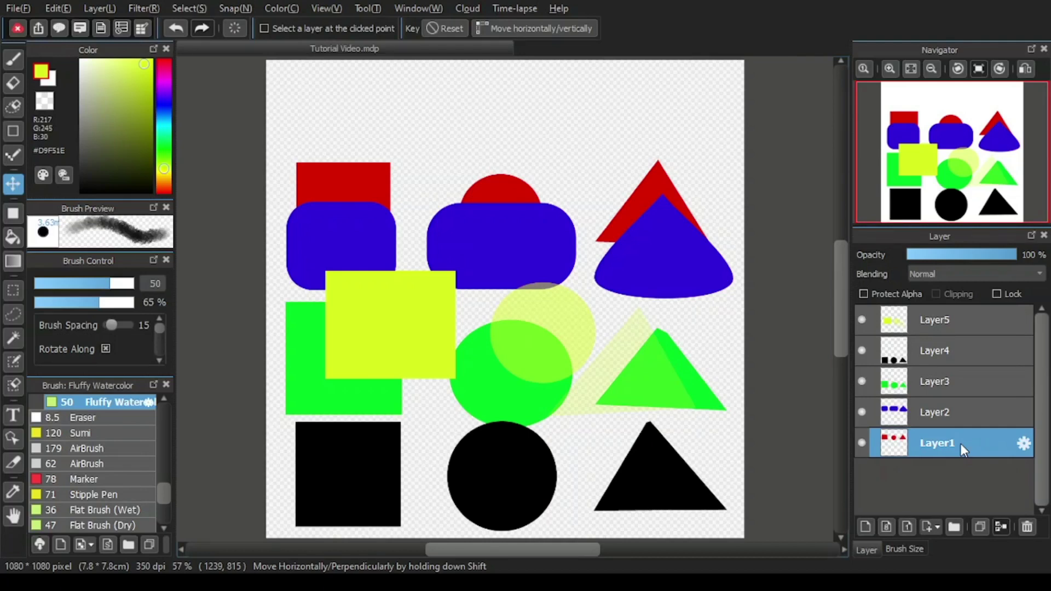
left_click_drag(960, 443, 962, 314)
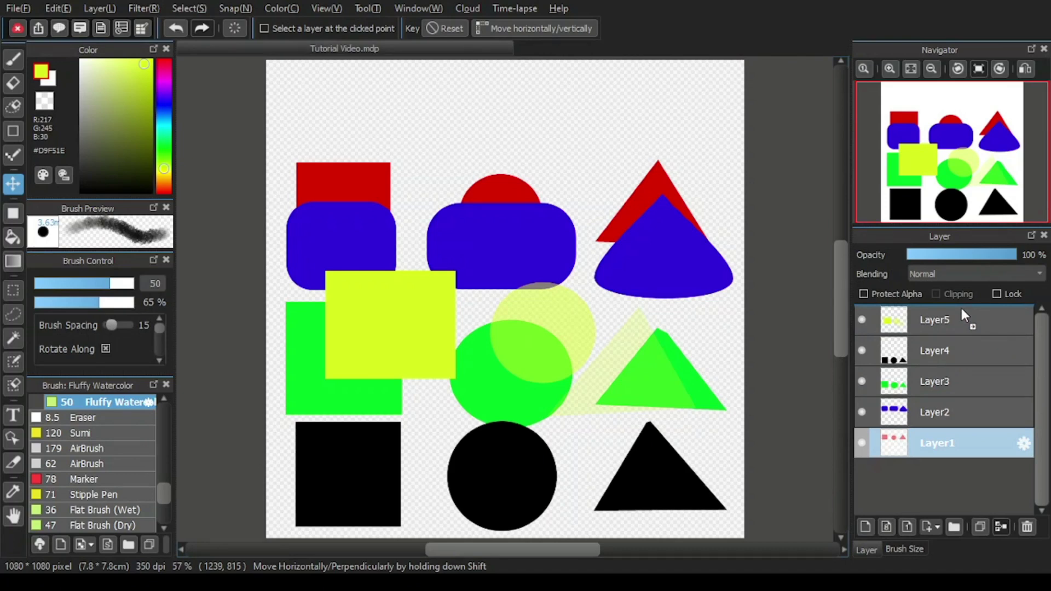
left_click_drag(961, 309, 961, 310)
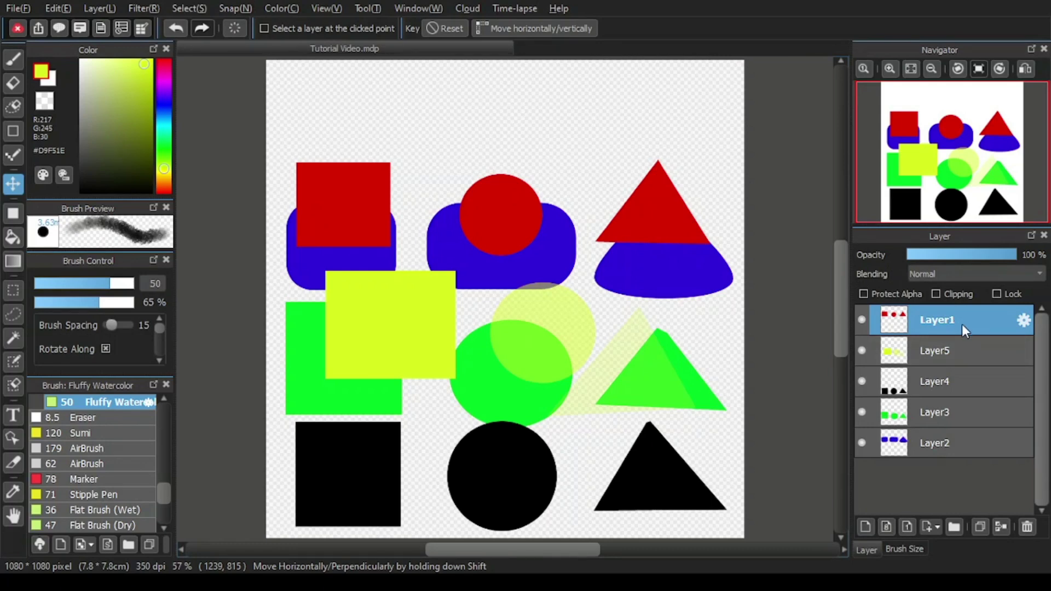
left_click_drag(530, 403, 521, 483)
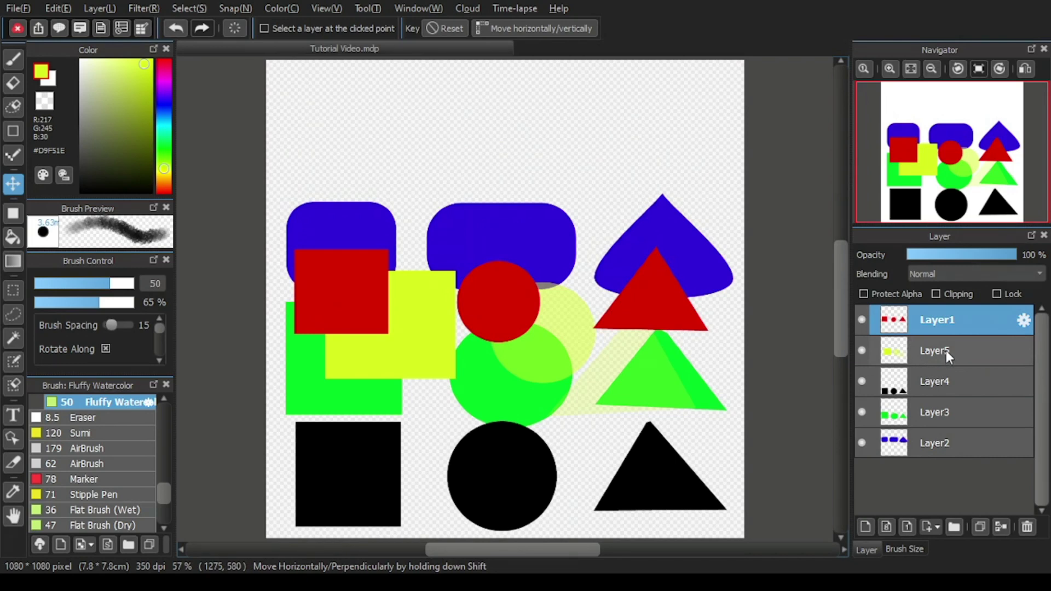
Drag Layer5 below Layer2 to the bottom of the layer stack.
left_click_drag(946, 350, 956, 462)
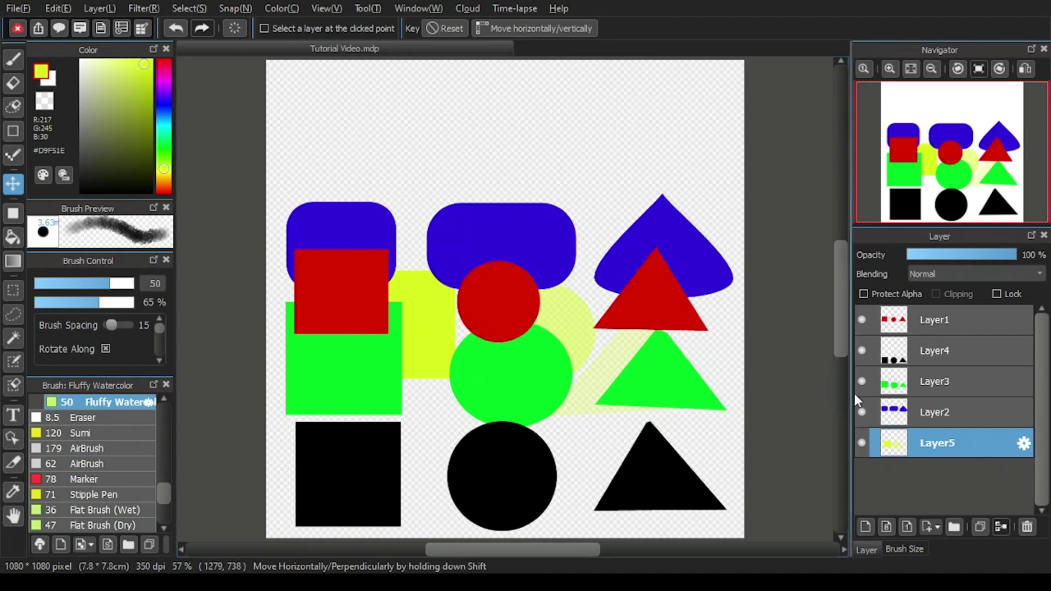
Select Layer3 and drag it to the top of the layer list.
left_click(951, 387)
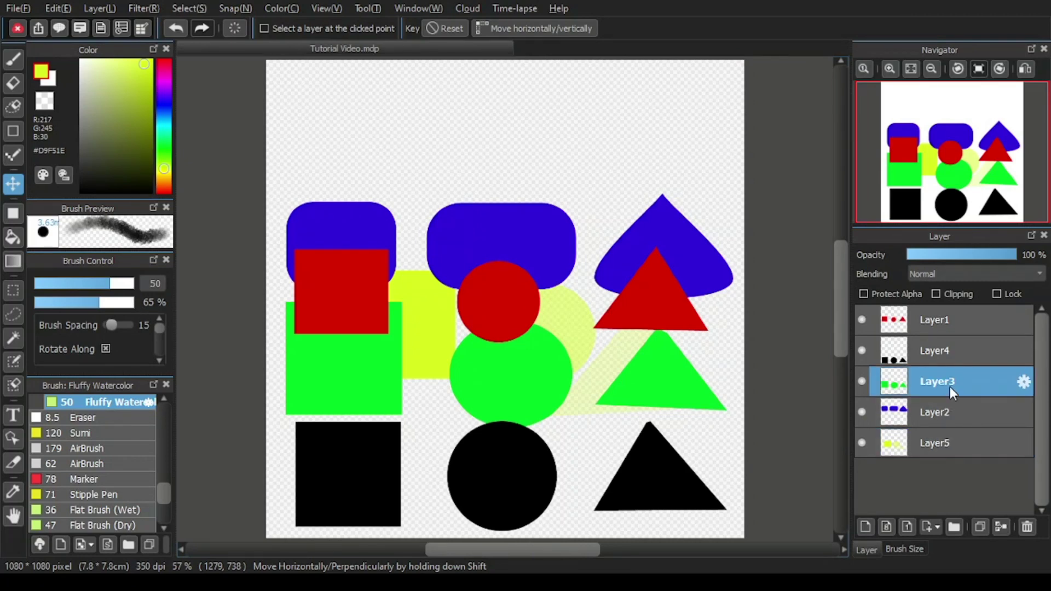
mouse_move(951, 387)
left_mouse_down()
mouse_move(947, 307)
mouse_move(951, 459)
mouse_move(948, 307)
left_mouse_up()
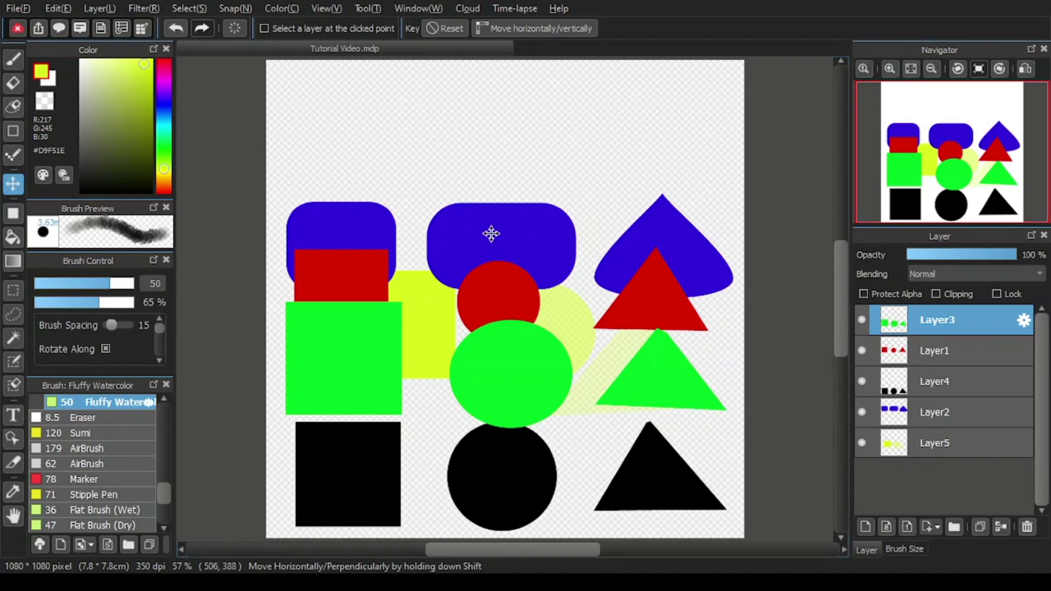
Nudge the green shapes slightly, then select Layer2 and drag the blue shapes into the top row.
mouse_move(491, 234)
left_mouse_down()
mouse_move(483, 199)
mouse_move(474, 253)
mouse_move(489, 241)
mouse_move(472, 249)
mouse_move(472, 298)
mouse_move(518, 265)
mouse_move(492, 209)
mouse_move(448, 237)
mouse_move(486, 274)
mouse_move(521, 242)
mouse_move(475, 90)
mouse_move(472, 71)
mouse_move(493, 52)
mouse_move(446, 61)
mouse_move(514, 166)
mouse_move(486, 239)
mouse_move(489, 225)
left_mouse_up()
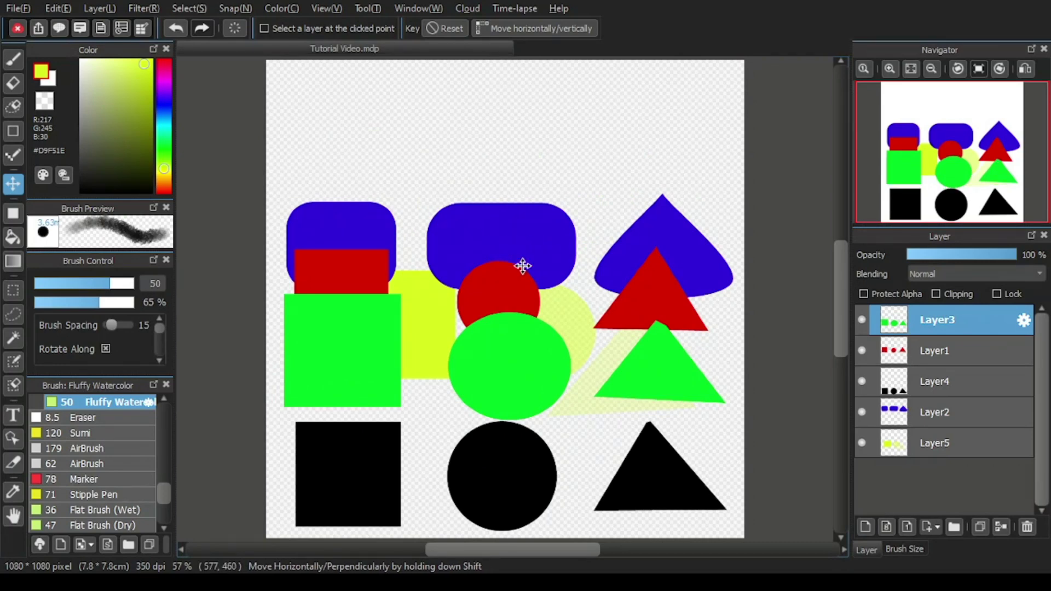
left_click(935, 411)
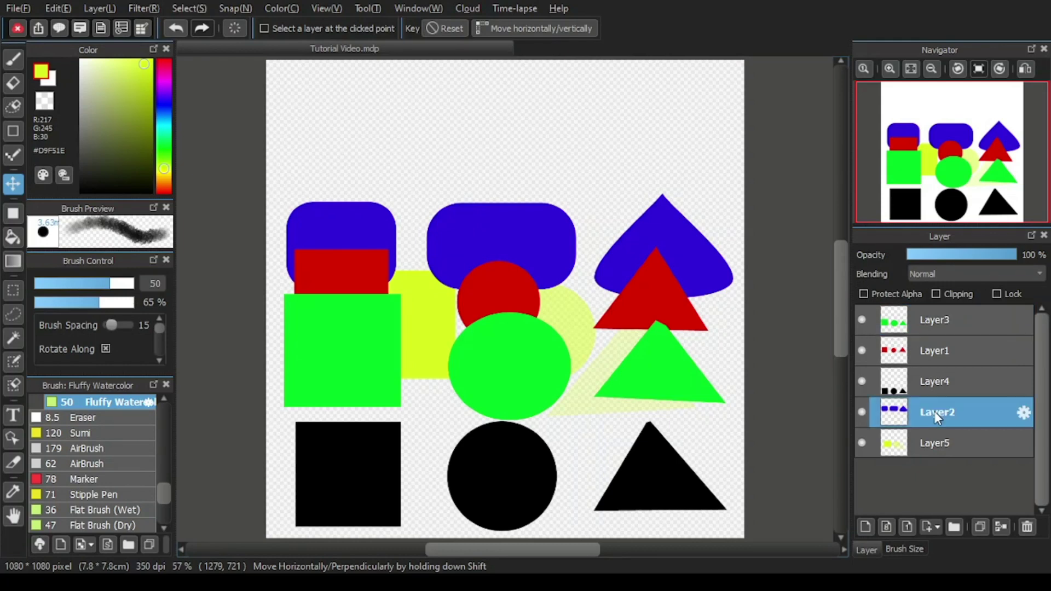
left_click_drag(606, 410, 574, 369)
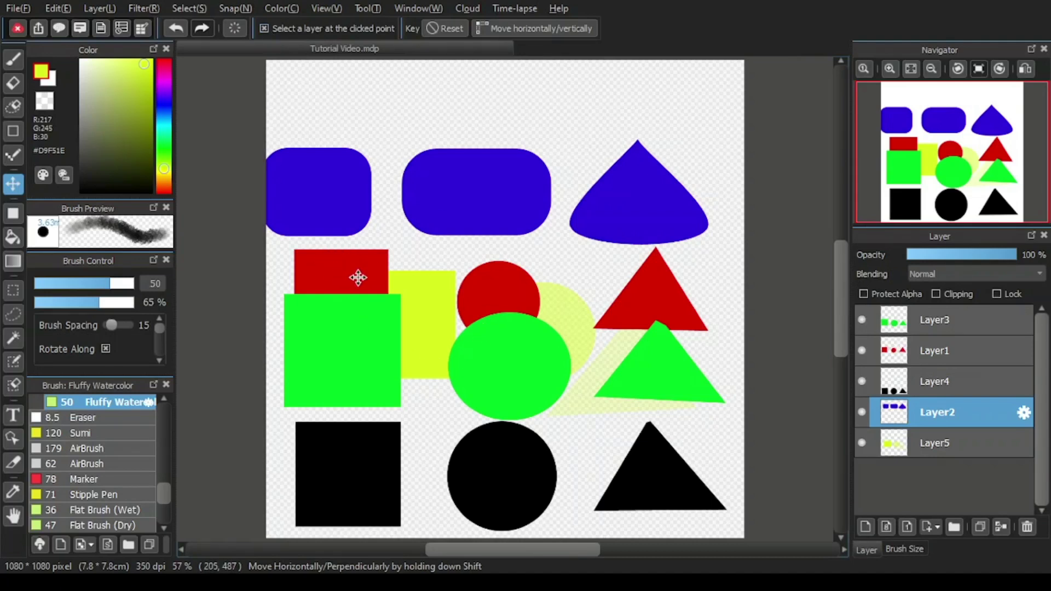
Drag the red shapes up over the blue row and the yellow shapes up and to the right.
left_click_drag(358, 278, 369, 135)
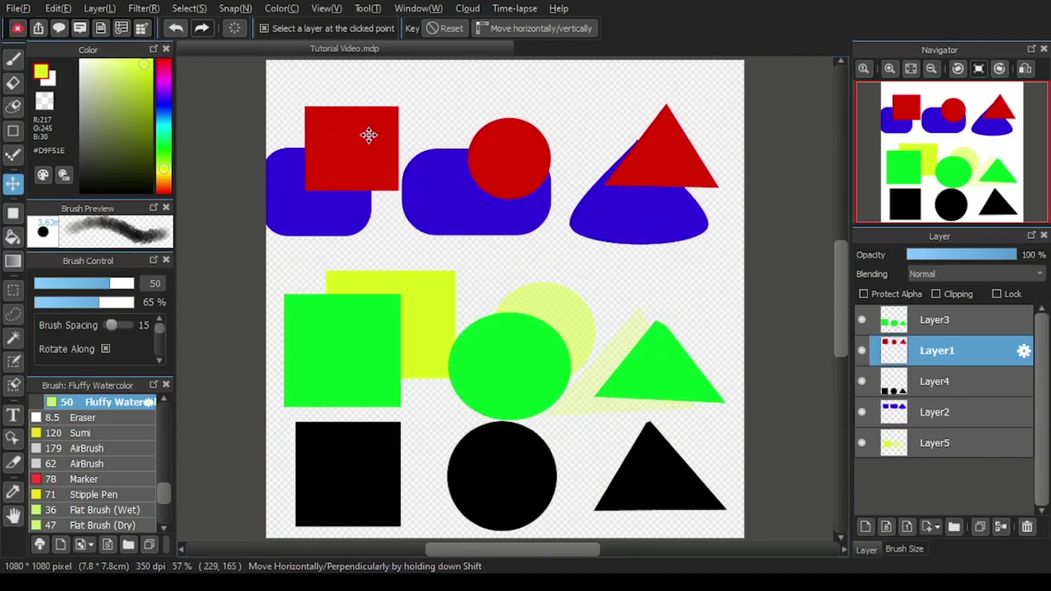
left_click_drag(422, 322, 429, 272)
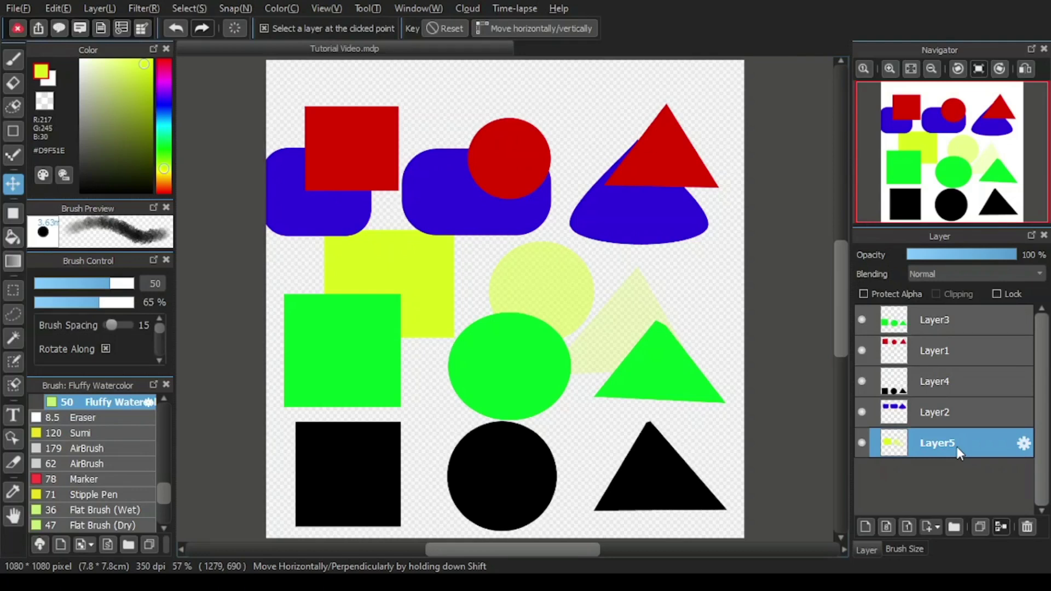
Pick Layer4 from the black circle, raise the black shapes about 115 px, then pick Layer3 via the green square.
left_click(519, 489)
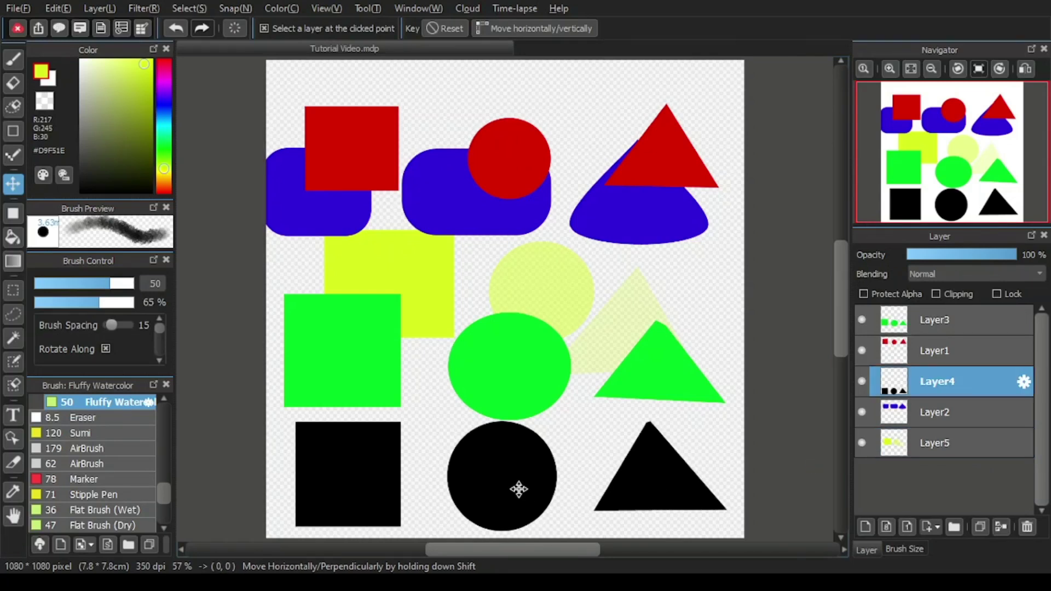
left_click_drag(518, 489, 525, 425)
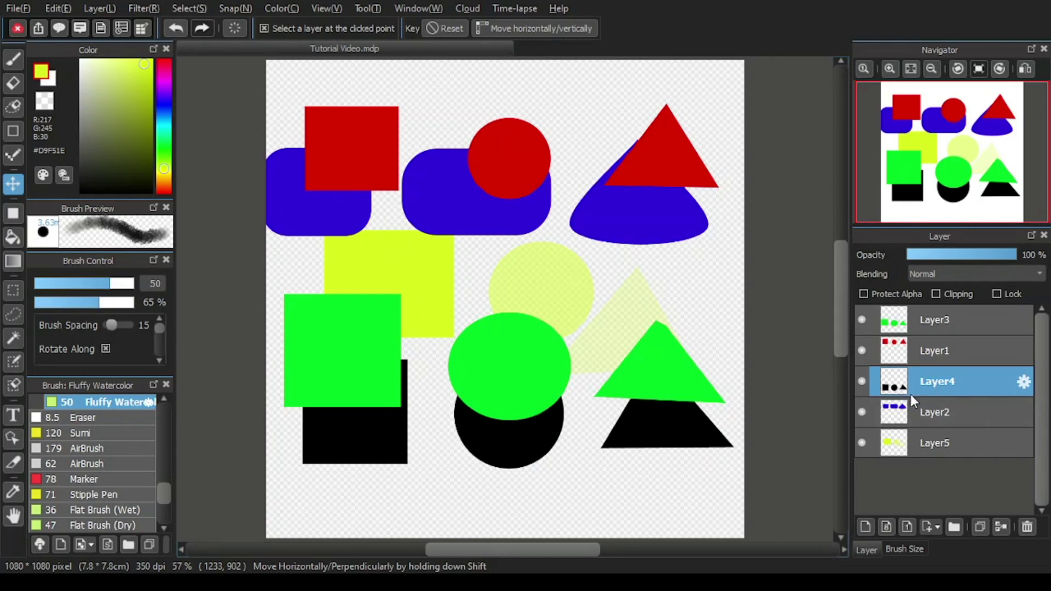
left_click(354, 382)
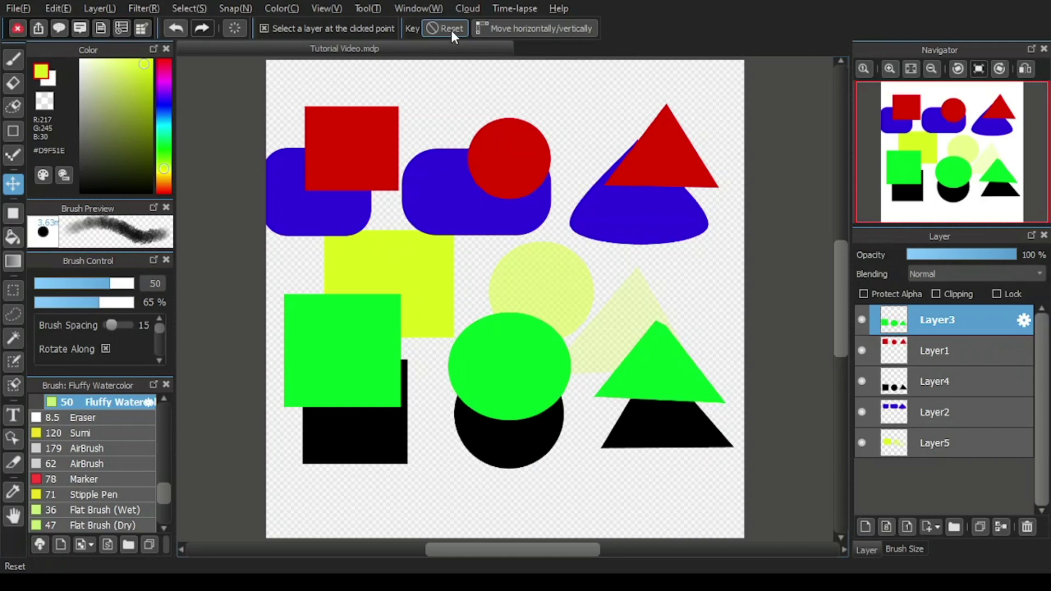
Lock moves to horizontal/vertical and drag Layer2's blue shapes straight down behind the green row.
left_click(520, 28)
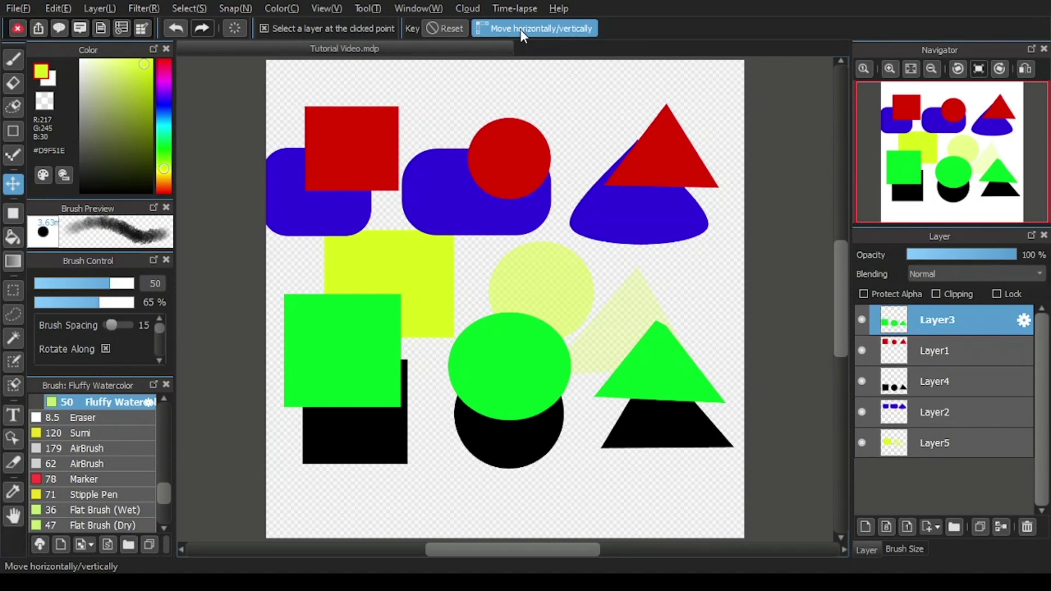
left_click(440, 186)
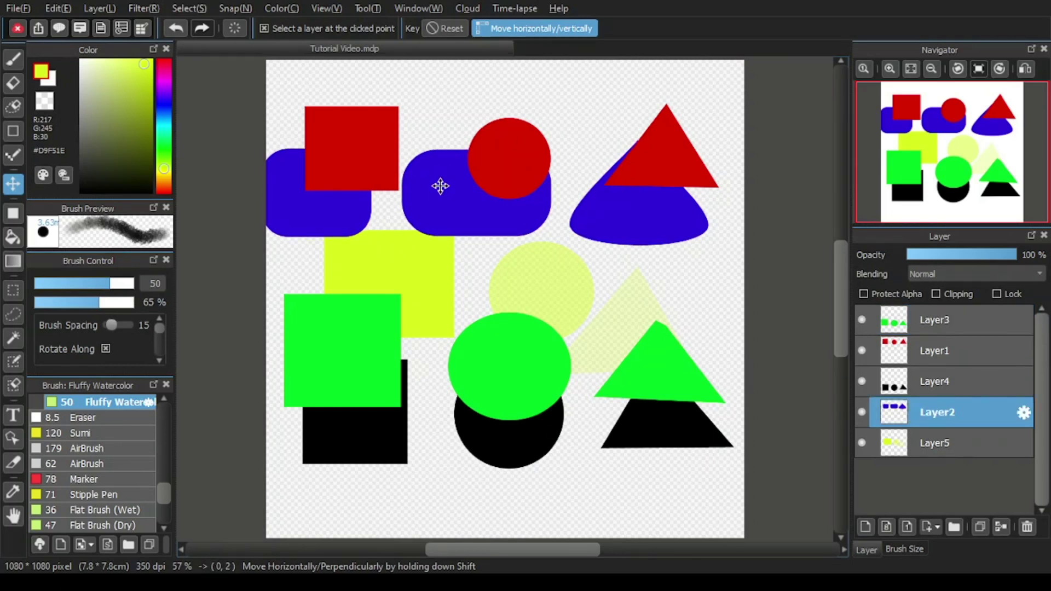
left_click_drag(440, 185, 475, 303)
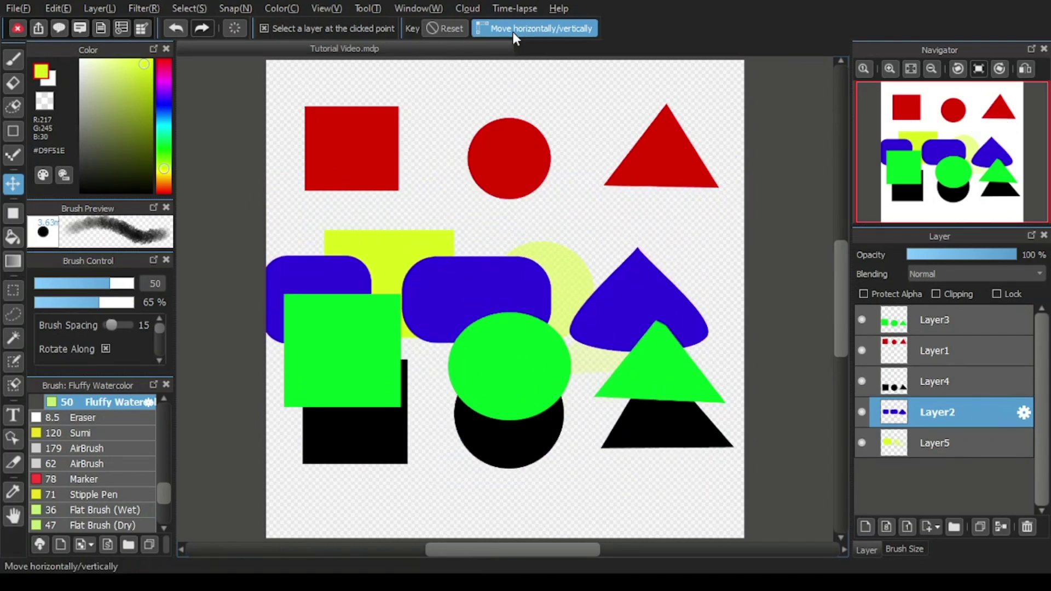
With the axis lock back on, raise the blue shapes about 123 px and move the green shapes up beneath them.
mouse_move(501, 286)
left_mouse_down()
mouse_move(547, 327)
mouse_move(582, 265)
mouse_move(330, 171)
mouse_move(231, 353)
mouse_move(481, 410)
mouse_move(438, 230)
mouse_move(384, 329)
mouse_move(537, 294)
mouse_move(449, 345)
mouse_move(496, 284)
left_mouse_up()
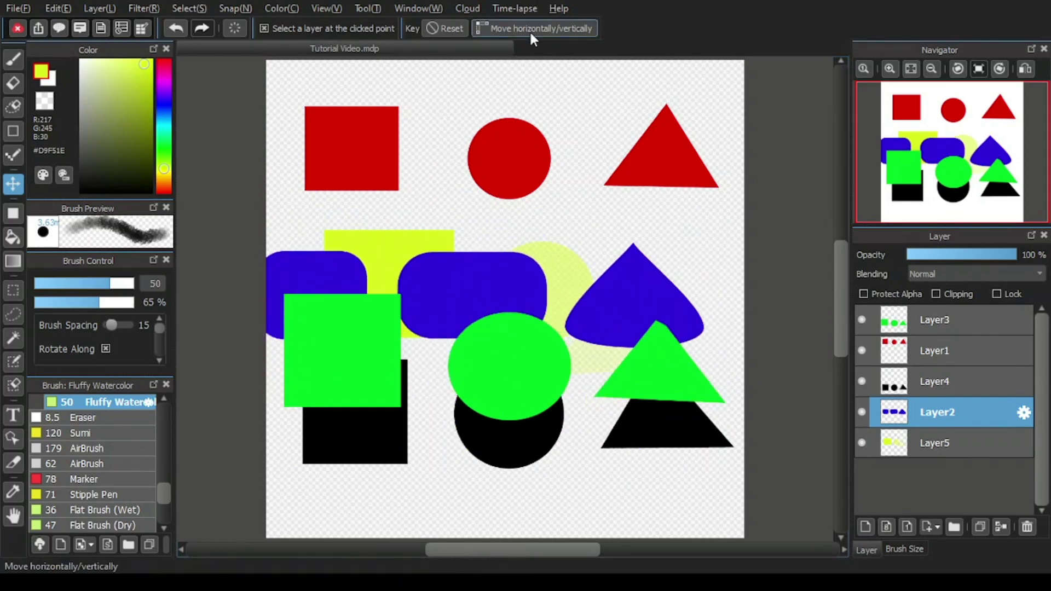
left_click(530, 30)
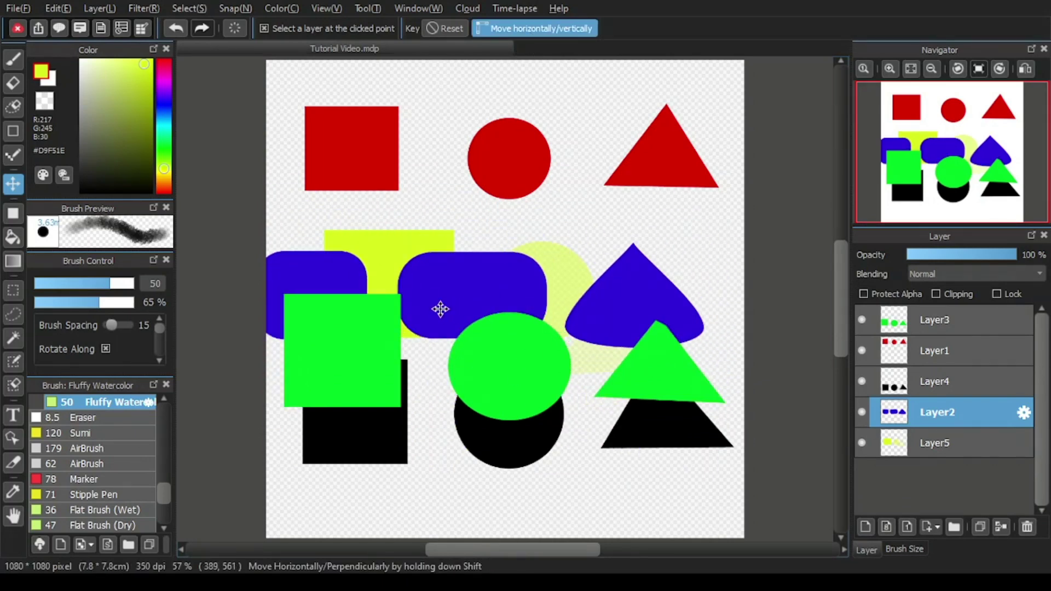
left_click_drag(454, 306, 452, 225)
left_click_drag(510, 368, 465, 329)
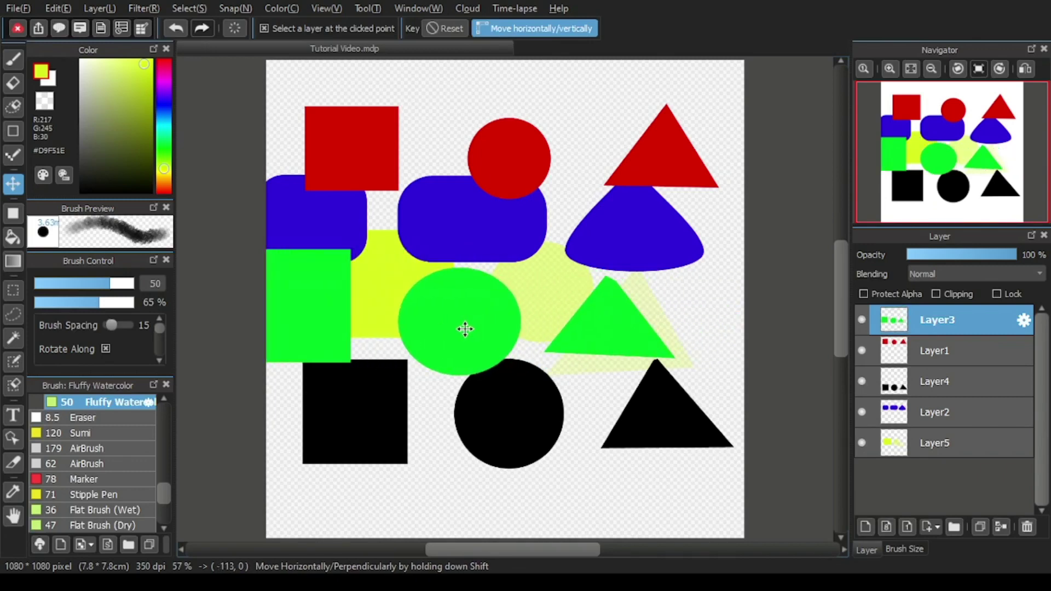